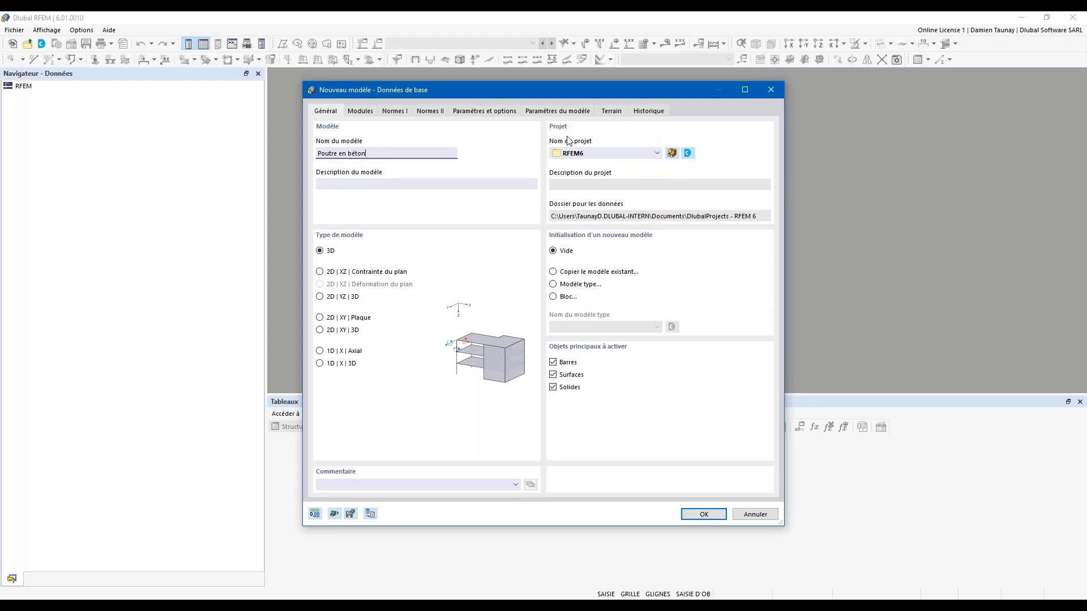
Step: Set the national annexes to CEN | 2010-04 for EN 1990 and CEN | 2014-11 for EN 1992 concrete design
{"action": "left_click", "coordinate": [688, 153]}
{"action": "left_click", "coordinate": [358, 111]}
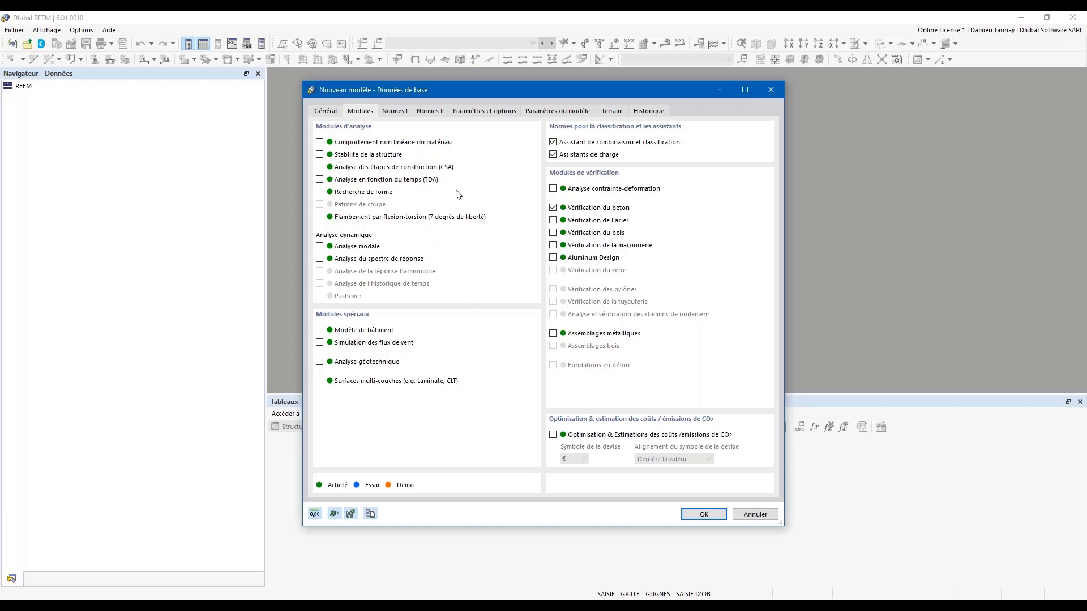
{"action": "left_click", "coordinate": [395, 111]}
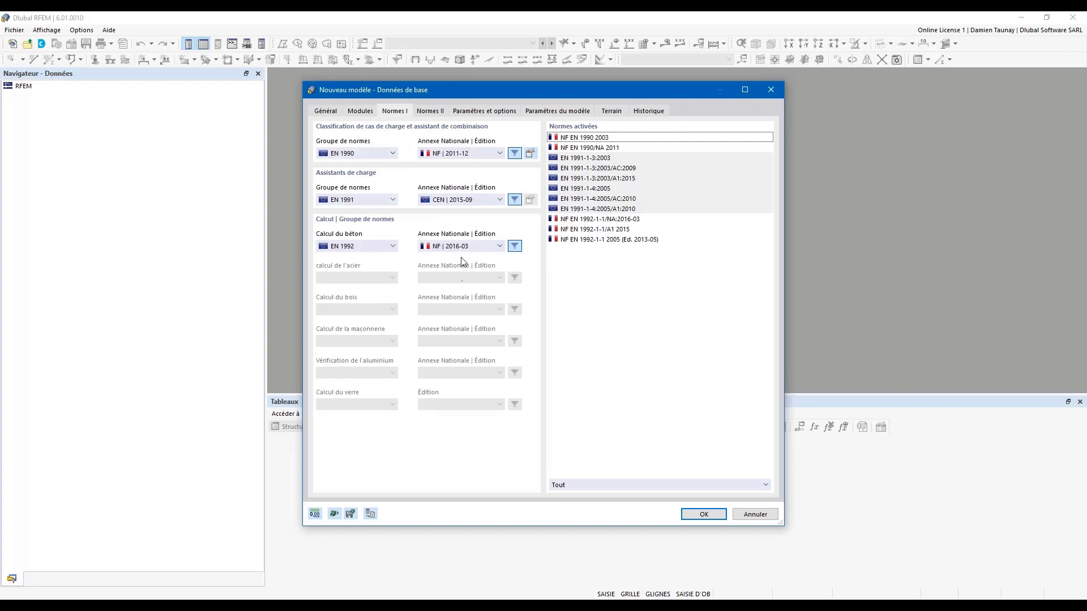
{"action": "left_click", "coordinate": [461, 154]}
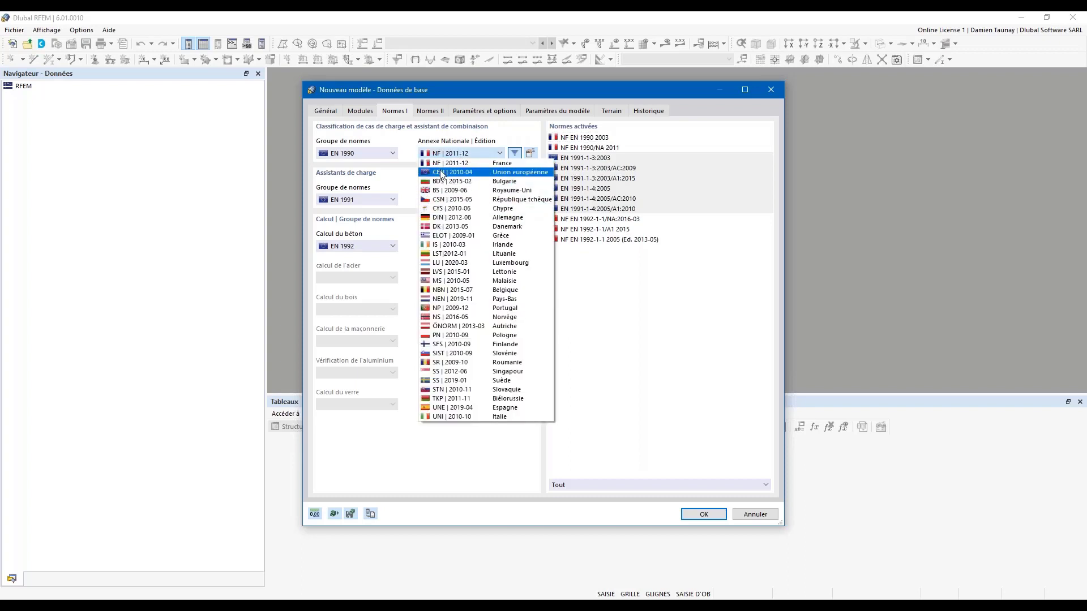
{"action": "left_click", "coordinate": [441, 172]}
{"action": "left_click", "coordinate": [464, 246]}
{"action": "left_click", "coordinate": [450, 264]}
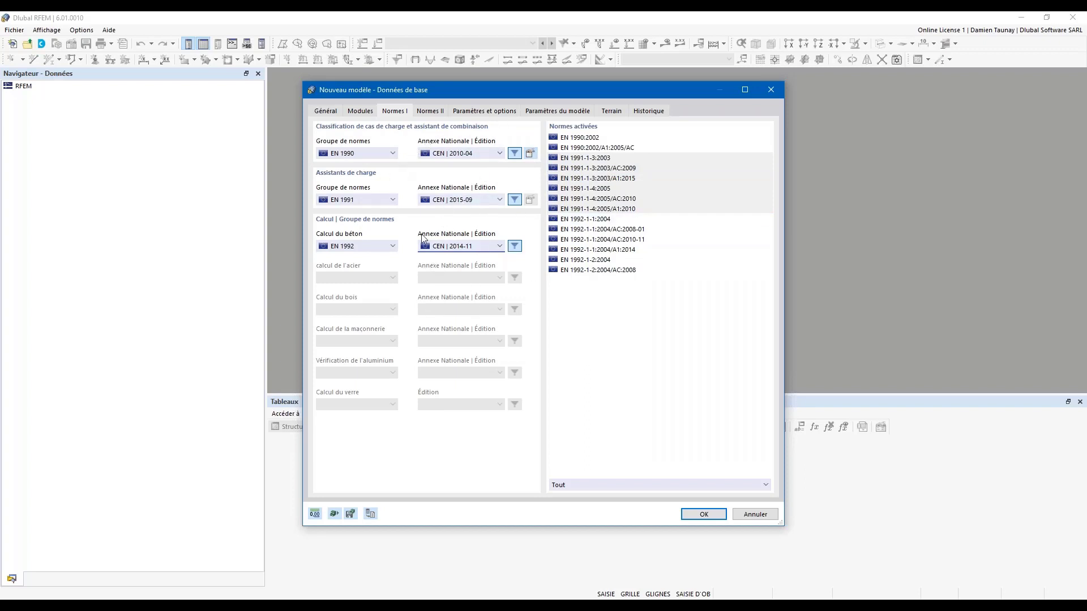
Step: Examine the national annexes available for EN 1990 and the standard groups and annexes available for concrete design
{"action": "left_click", "coordinate": [478, 153]}
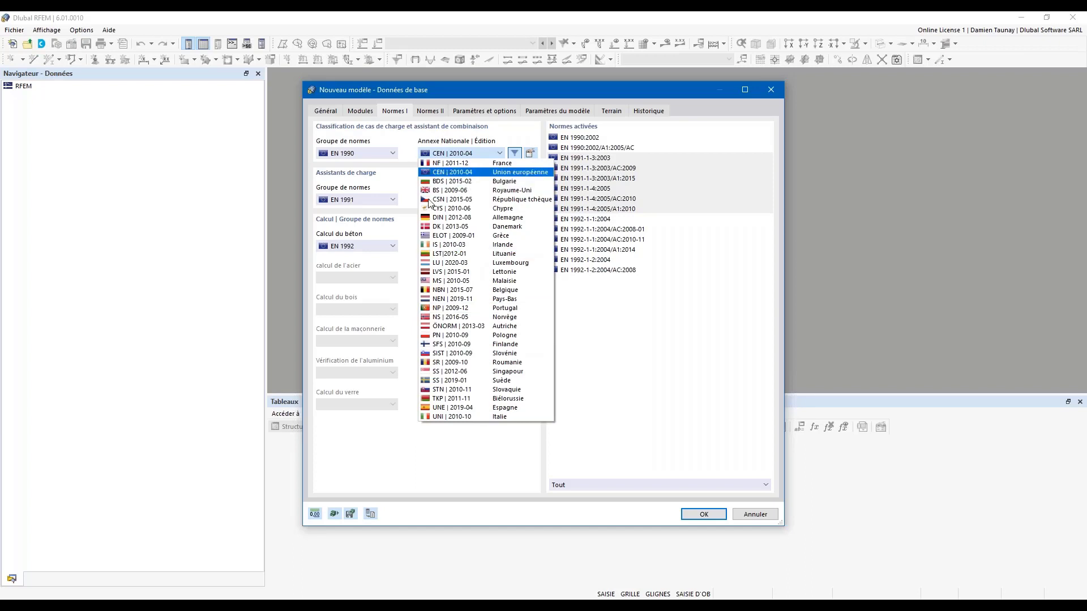
{"action": "left_click", "coordinate": [406, 184]}
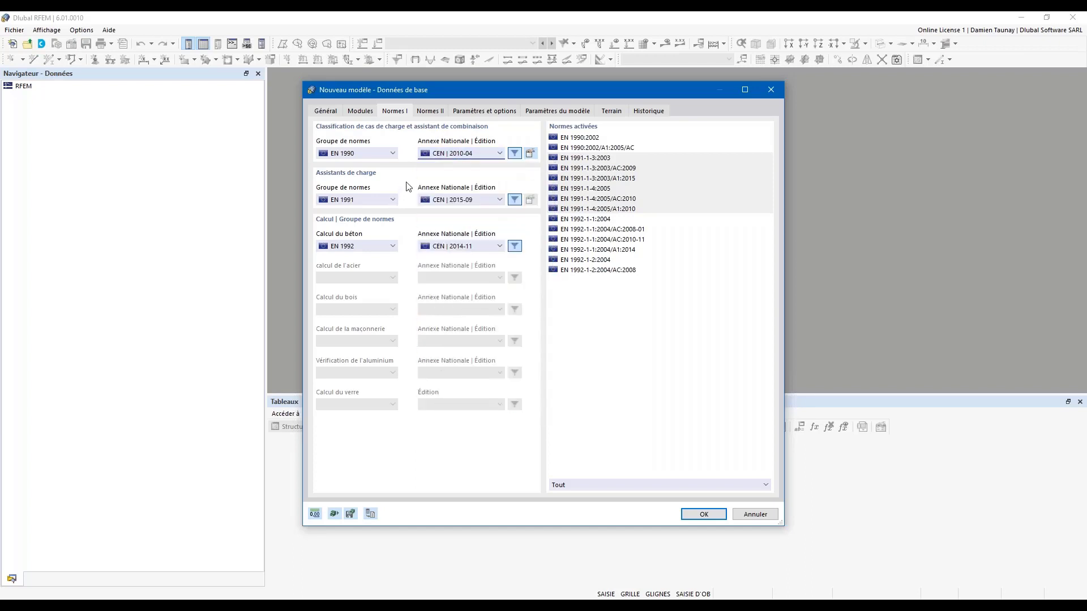
{"action": "left_click", "coordinate": [393, 247]}
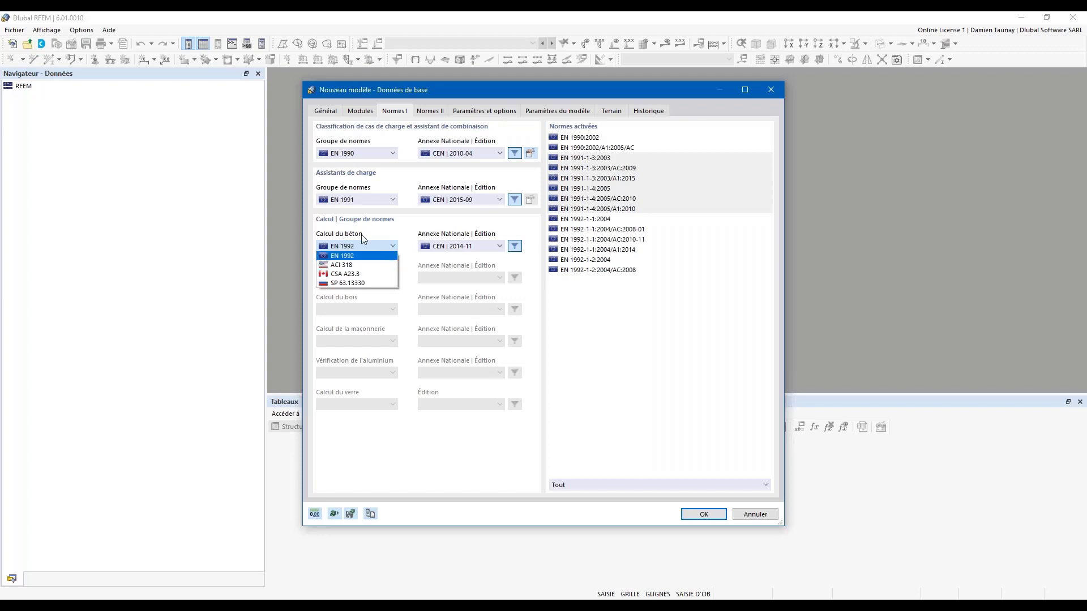
{"action": "left_click", "coordinate": [382, 246]}
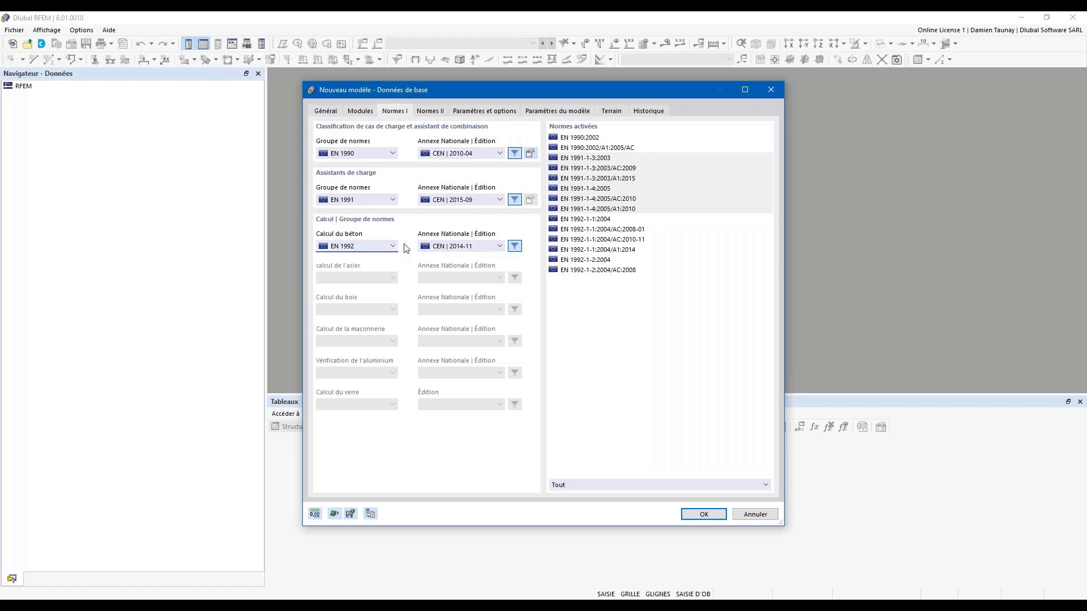
{"action": "left_click", "coordinate": [394, 247]}
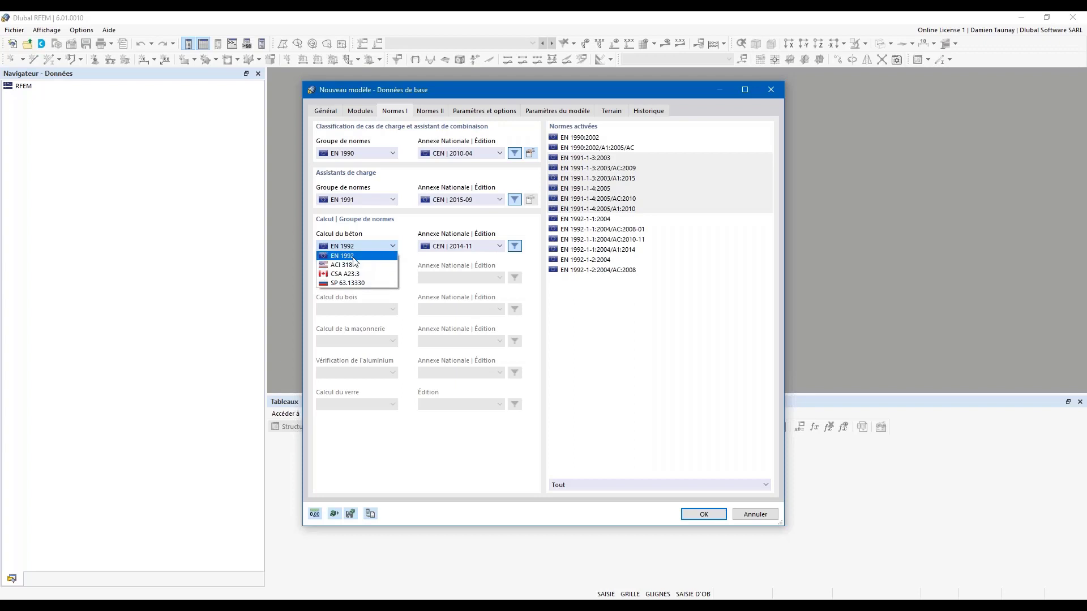
{"action": "left_click", "coordinate": [411, 232]}
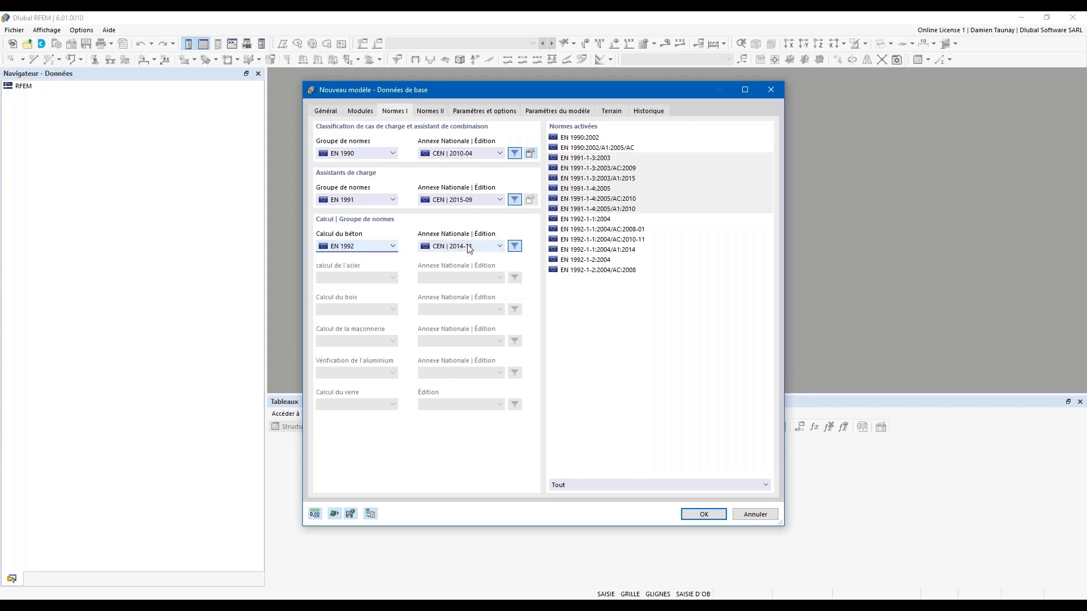
{"action": "left_click", "coordinate": [473, 247]}
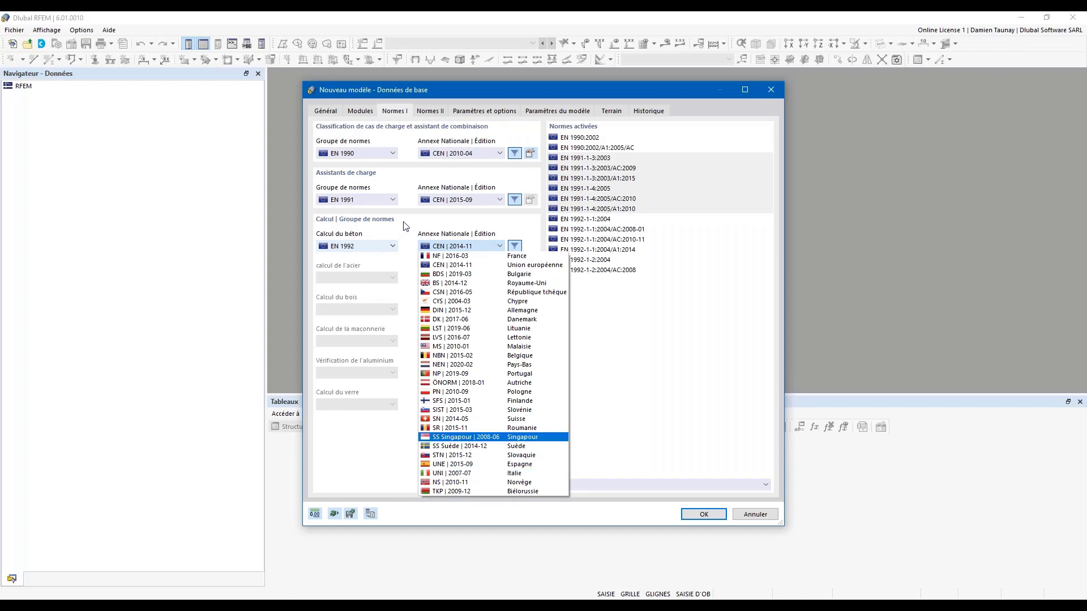
{"action": "left_click", "coordinate": [423, 238]}
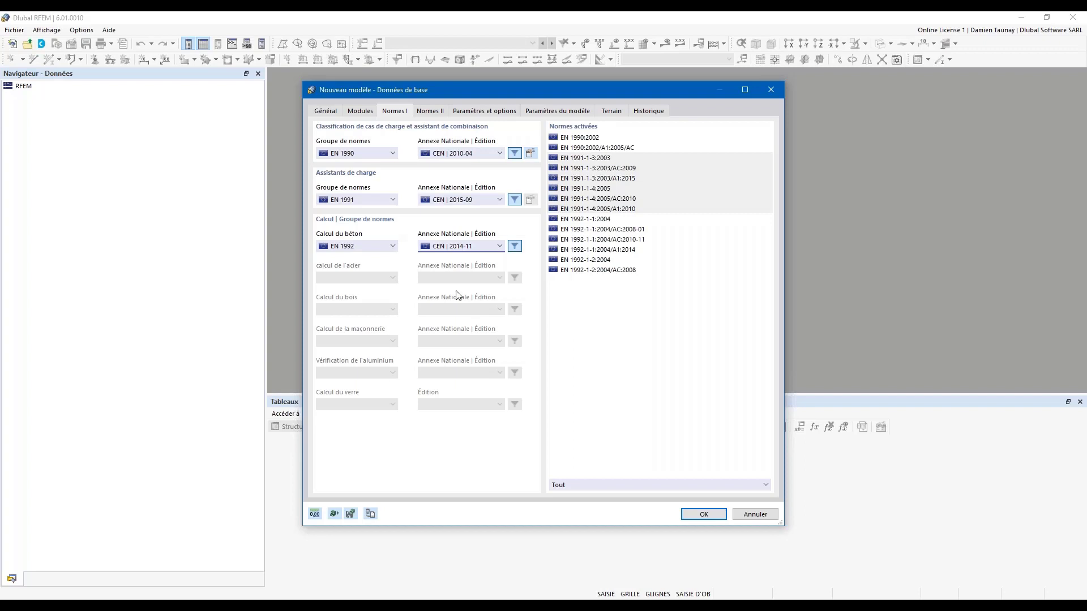
Step: Set the orientation of the model's global XYZ axes to Z vers le haut
{"action": "left_click", "coordinate": [434, 111]}
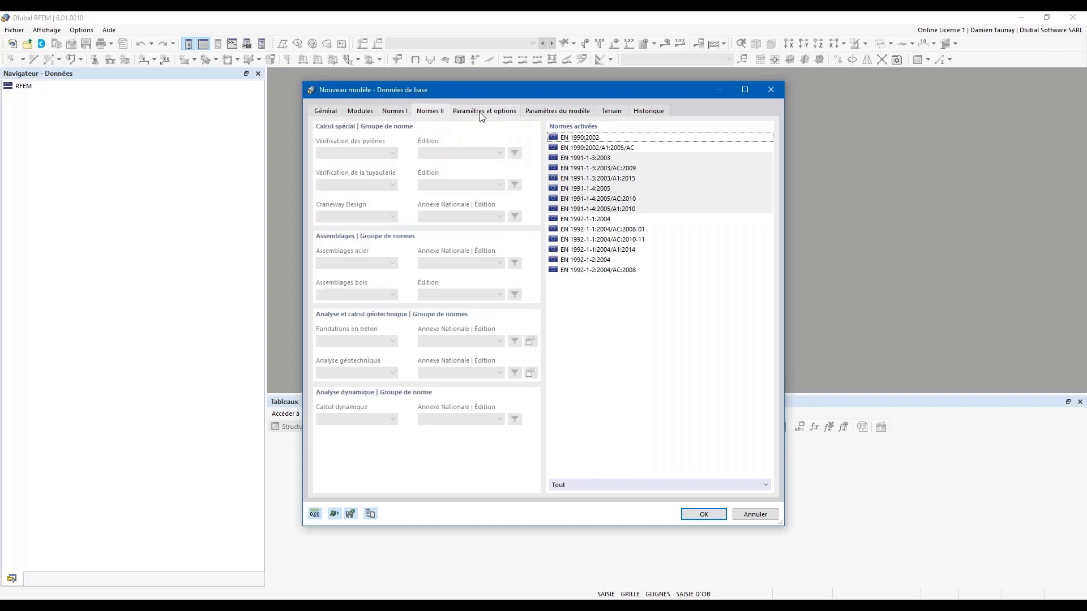
{"action": "left_click", "coordinate": [477, 111]}
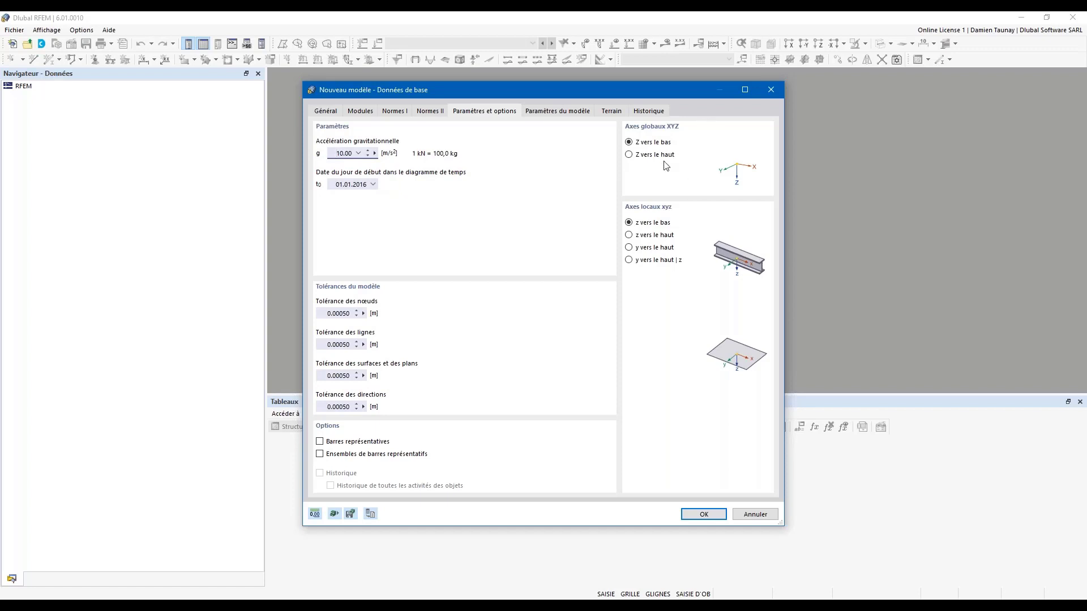
{"action": "left_click", "coordinate": [628, 155]}
Step: Examine the model parameters, the location map with its snow load zones for France, and the terrain and history settings
{"action": "left_click", "coordinate": [566, 113]}
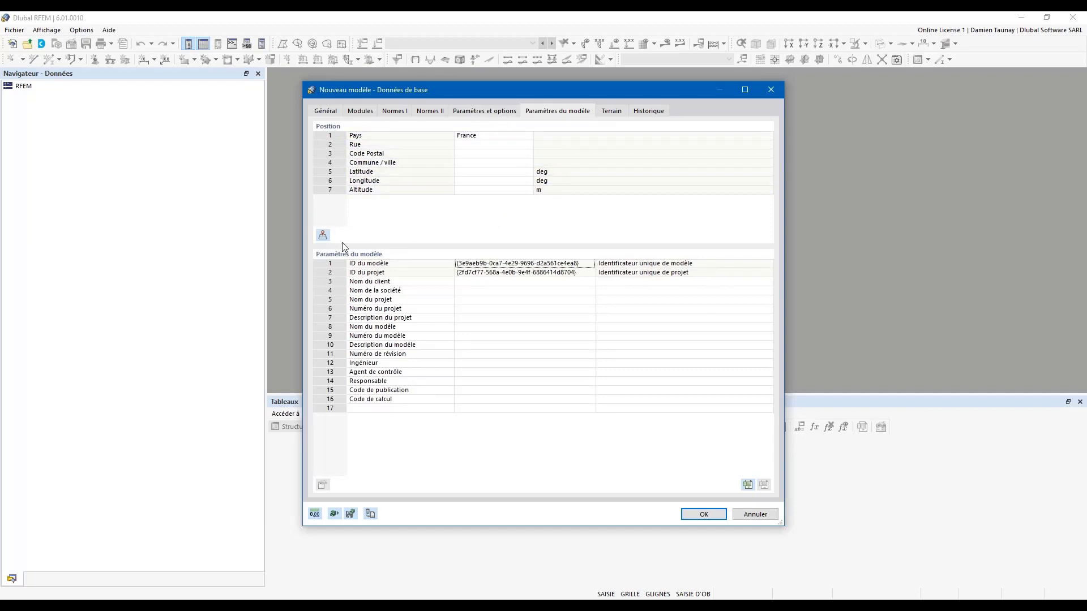
{"action": "left_click", "coordinate": [323, 236]}
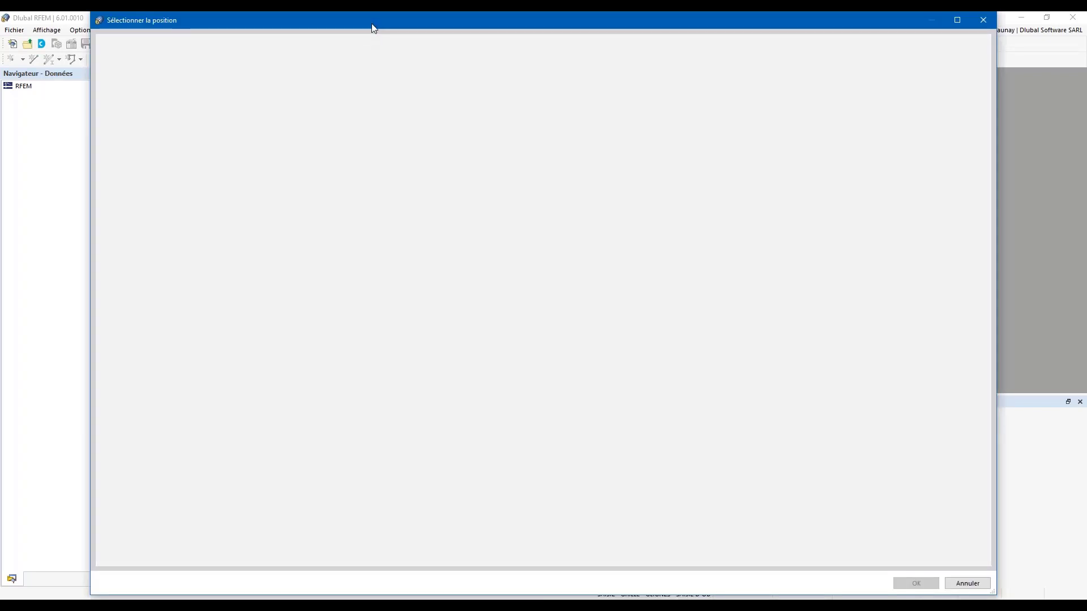
{"action": "mouse_move", "coordinate": [374, 26]}
{"action": "left_mouse_down"}
{"action": "mouse_move", "coordinate": [378, 71]}
{"action": "mouse_move", "coordinate": [390, 60]}
{"action": "mouse_move", "coordinate": [384, 29]}
{"action": "left_mouse_up"}
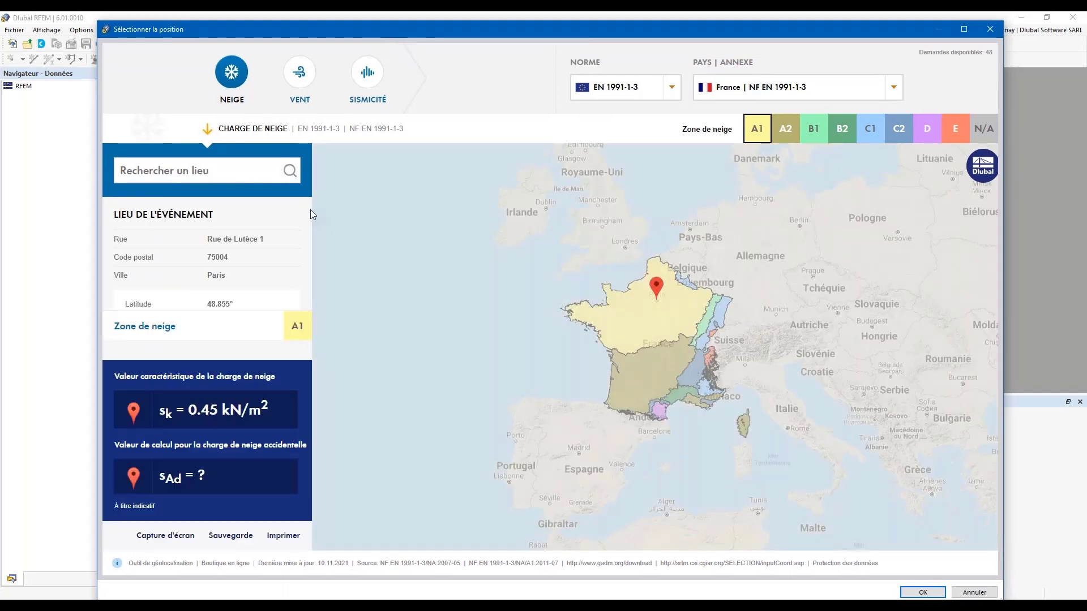
{"action": "left_click_drag", "start_coordinate": [481, 31], "coordinate": [480, 23]}
{"action": "left_click", "coordinate": [216, 162]}
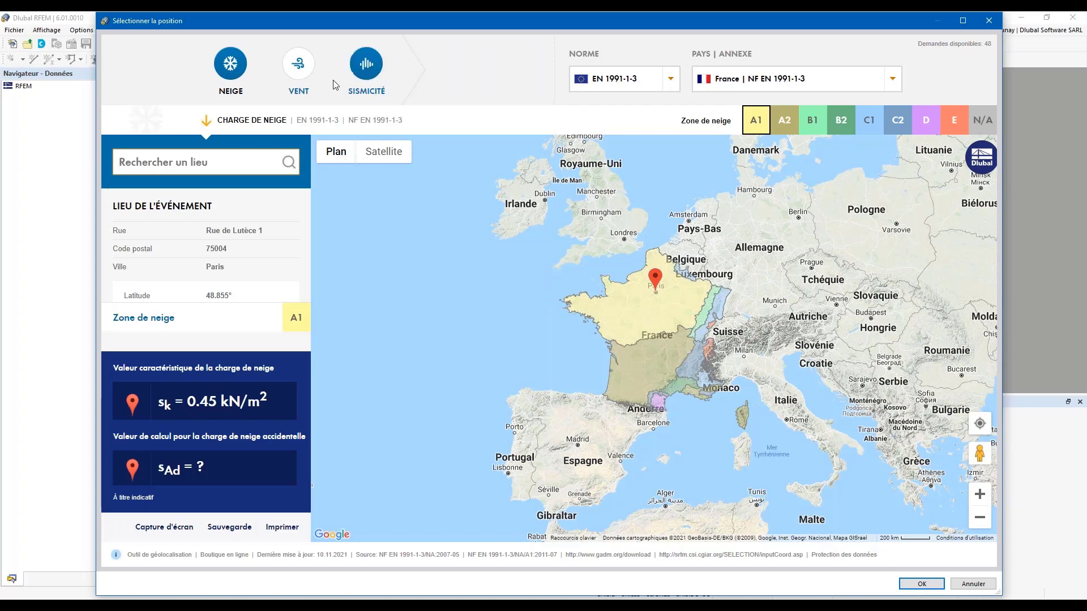
{"action": "left_click", "coordinate": [366, 64]}
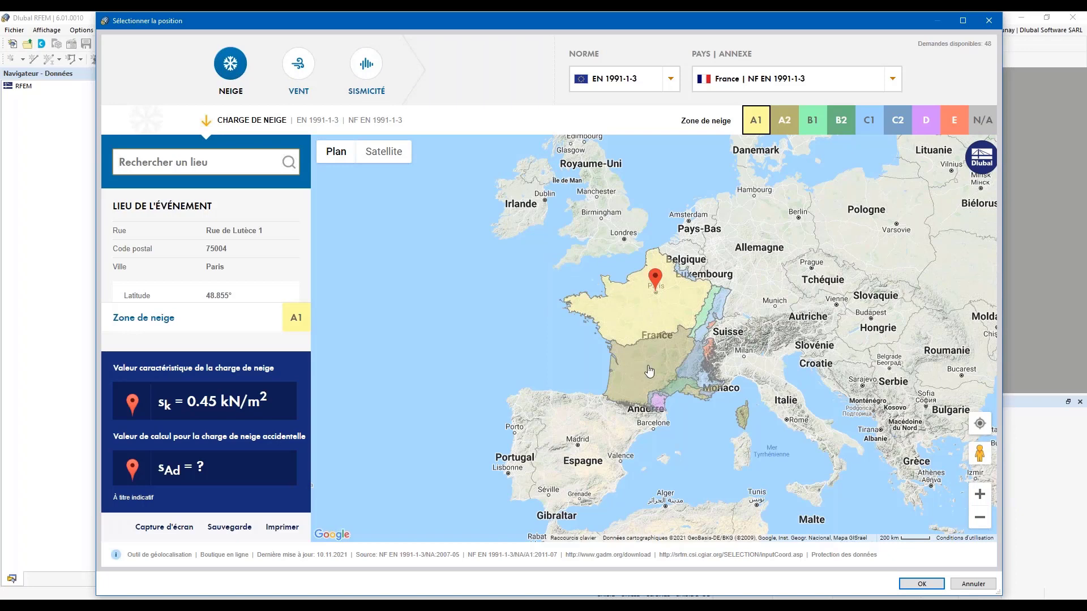
{"action": "left_click", "coordinate": [989, 22]}
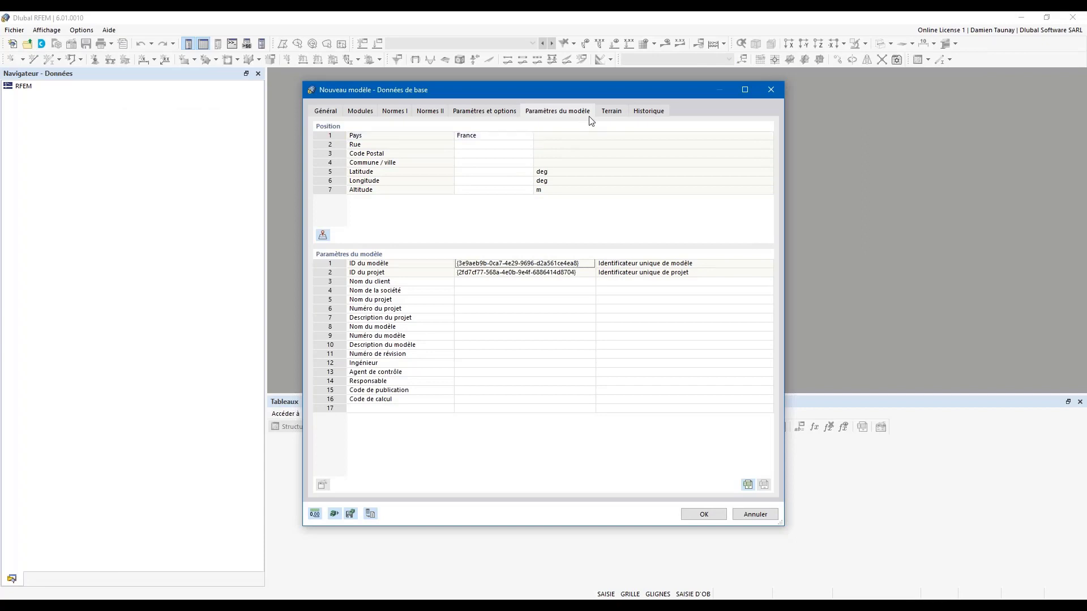
{"action": "left_click", "coordinate": [616, 115]}
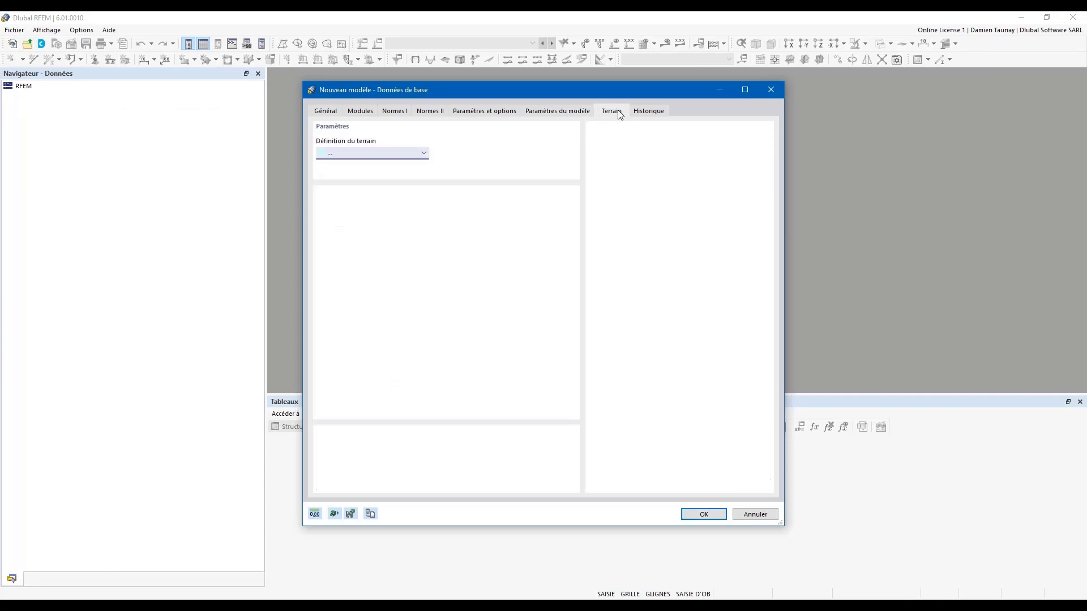
{"action": "left_click", "coordinate": [651, 115]}
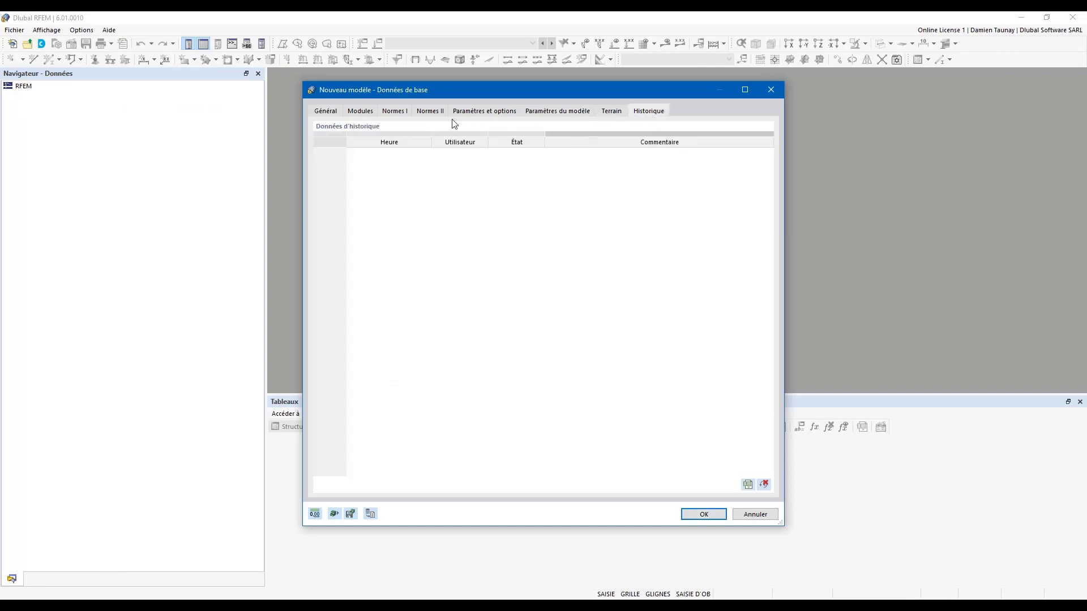
{"action": "left_click", "coordinate": [327, 111]}
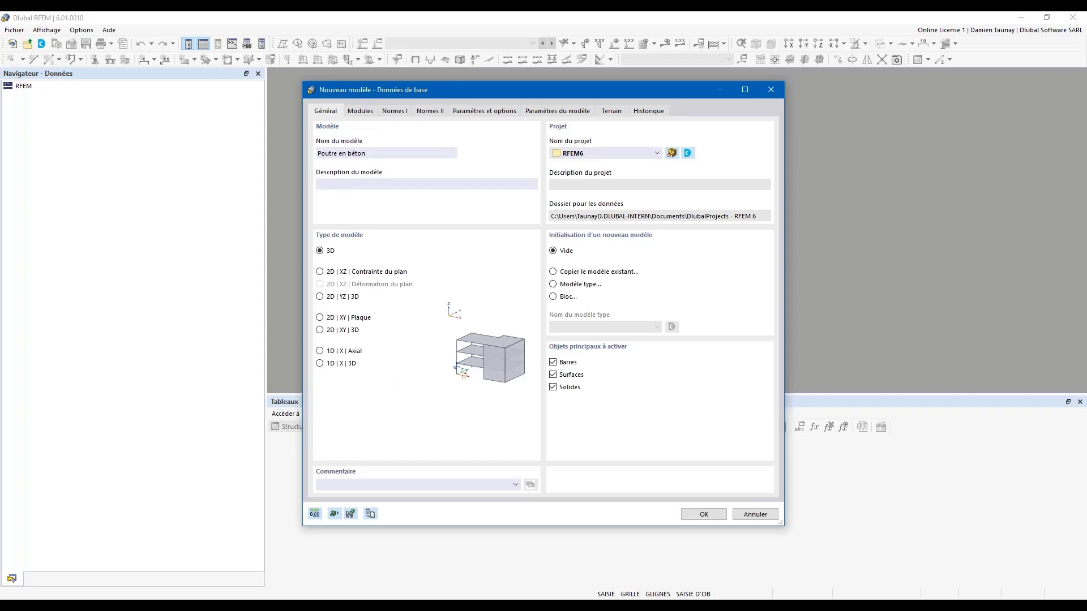
Step: Browse the Exemples, RFEM6 and Exercices RFEM6 project folders and the account messages in Dlubal Center
{"action": "left_click", "coordinate": [687, 152]}
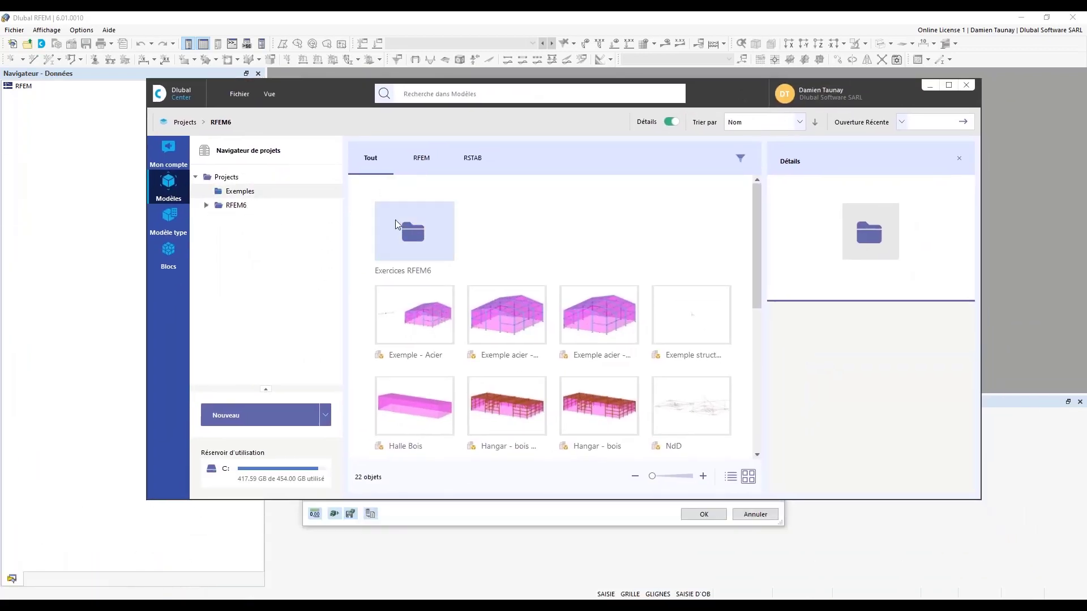
{"action": "left_click", "coordinate": [226, 177]}
{"action": "left_click", "coordinate": [399, 232]}
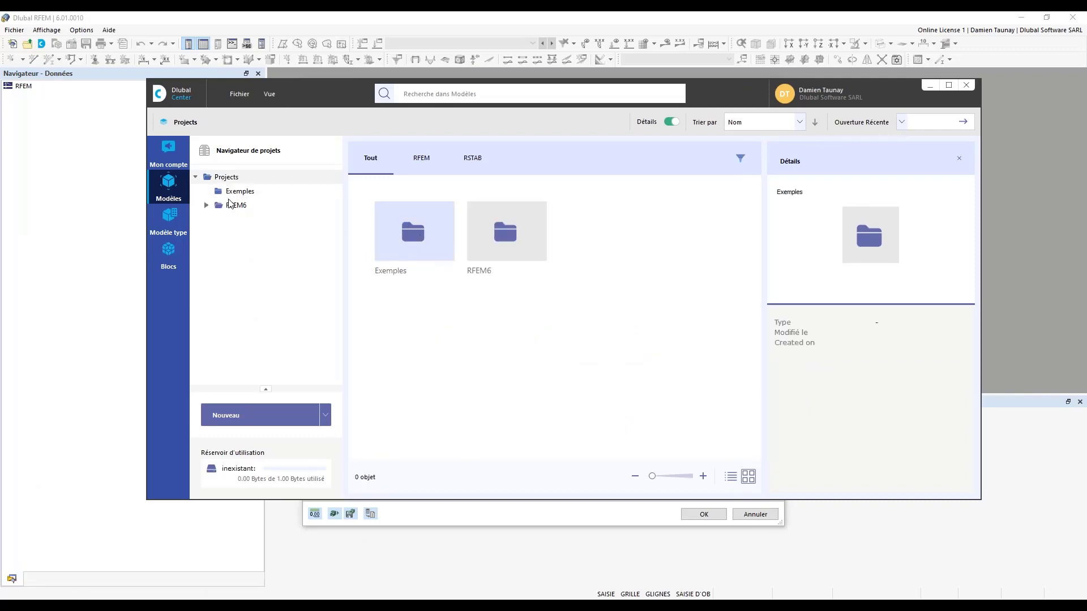
{"action": "left_click", "coordinate": [206, 206]}
{"action": "left_click", "coordinate": [244, 222]}
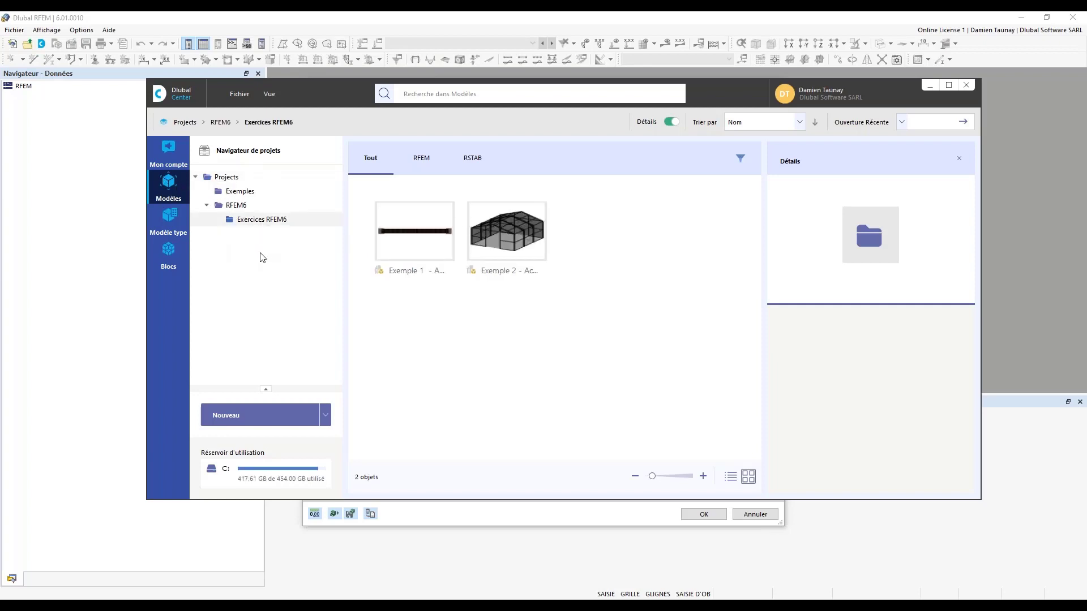
{"action": "left_click", "coordinate": [170, 158]}
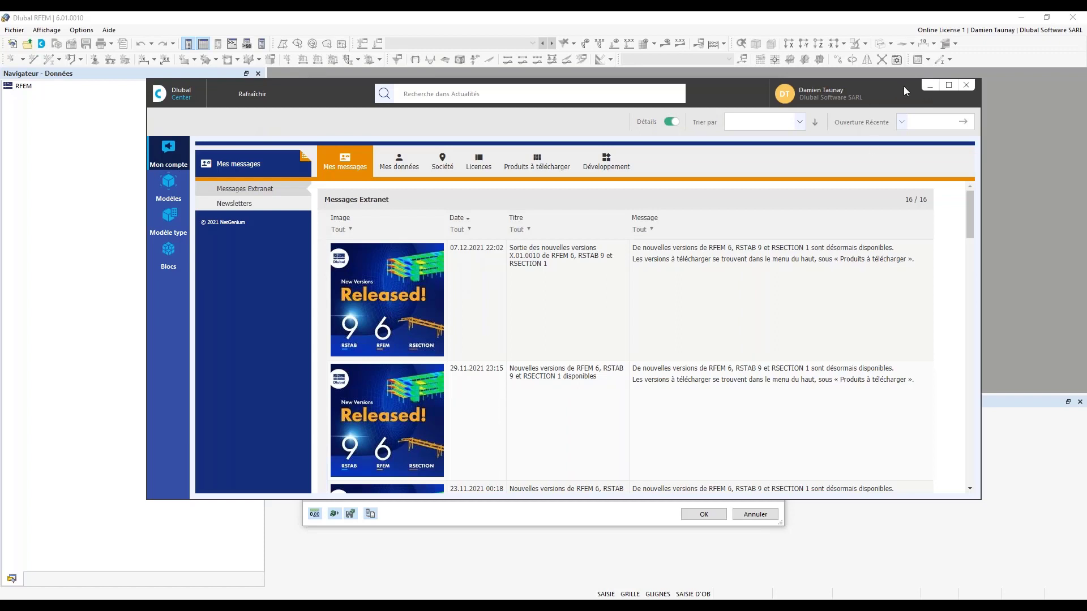
{"action": "left_click", "coordinate": [968, 87]}
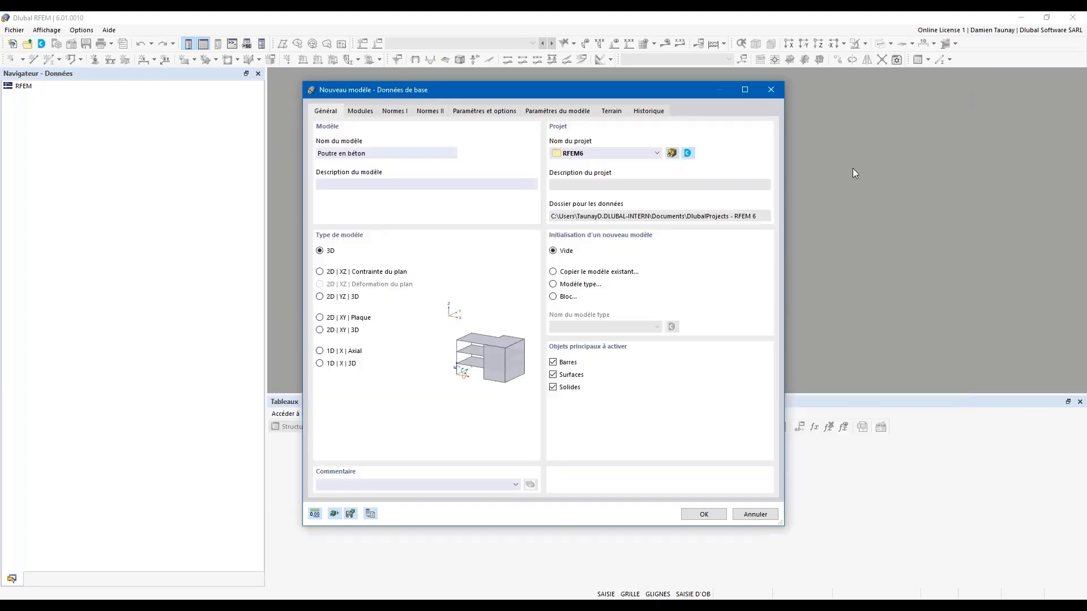
Step: Create the Poutre en béton model from the base data and delete all of its predefined base objects
{"action": "left_click", "coordinate": [704, 514]}
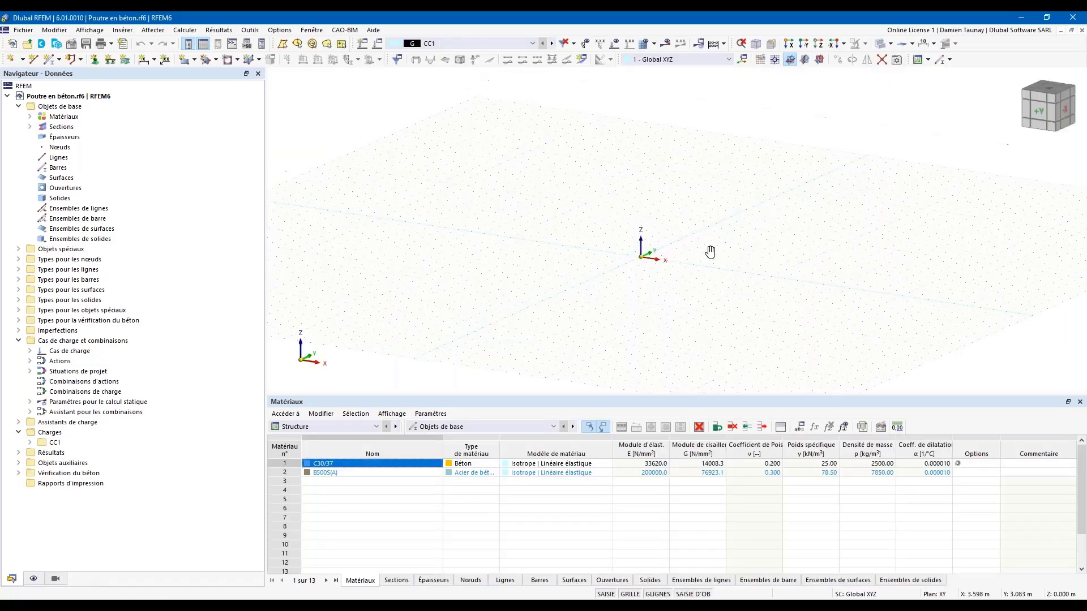
{"action": "right_click", "coordinate": [57, 117]}
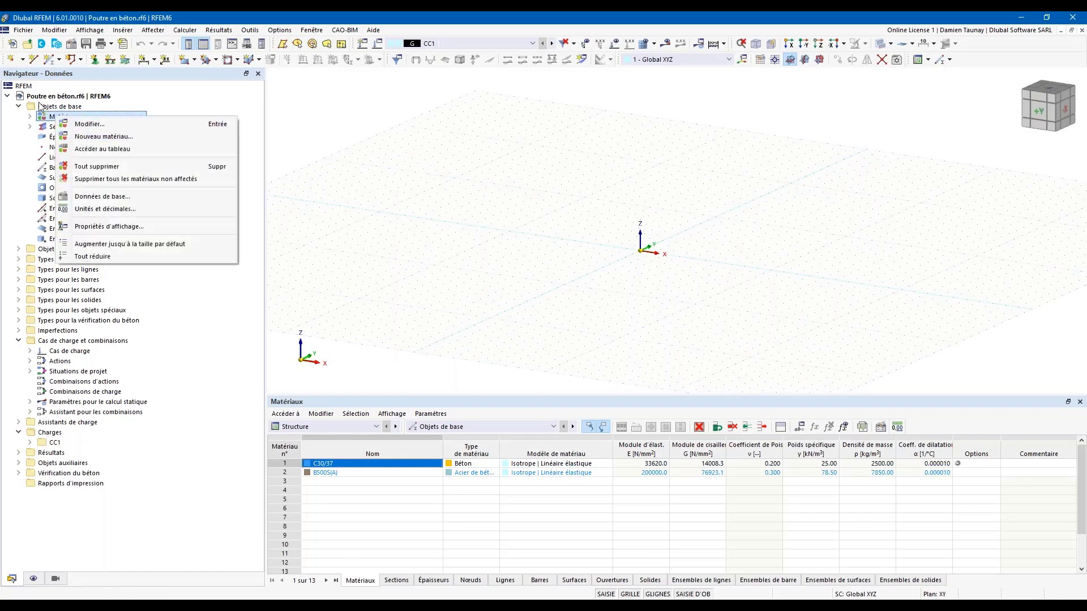
{"action": "right_click", "coordinate": [39, 105]}
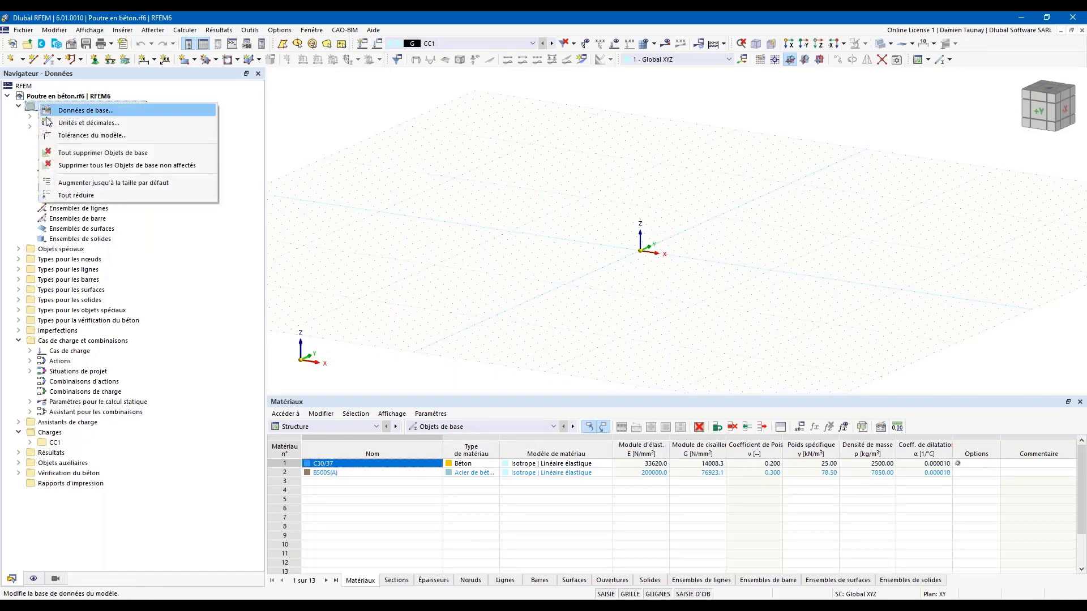
{"action": "left_click", "coordinate": [78, 165]}
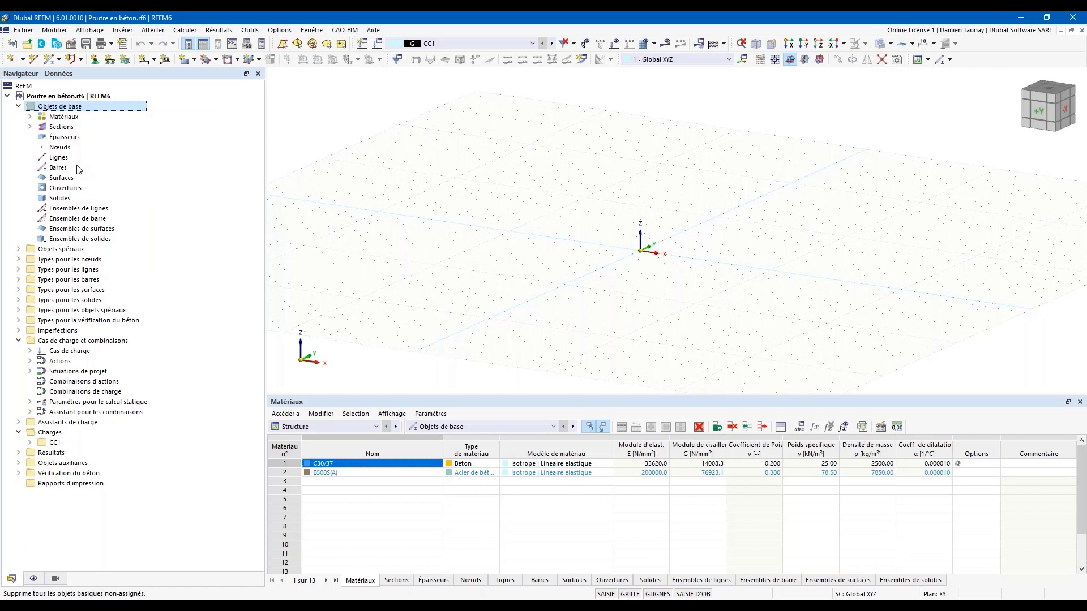
{"action": "right_click", "coordinate": [65, 108]}
{"action": "left_click", "coordinate": [105, 159]}
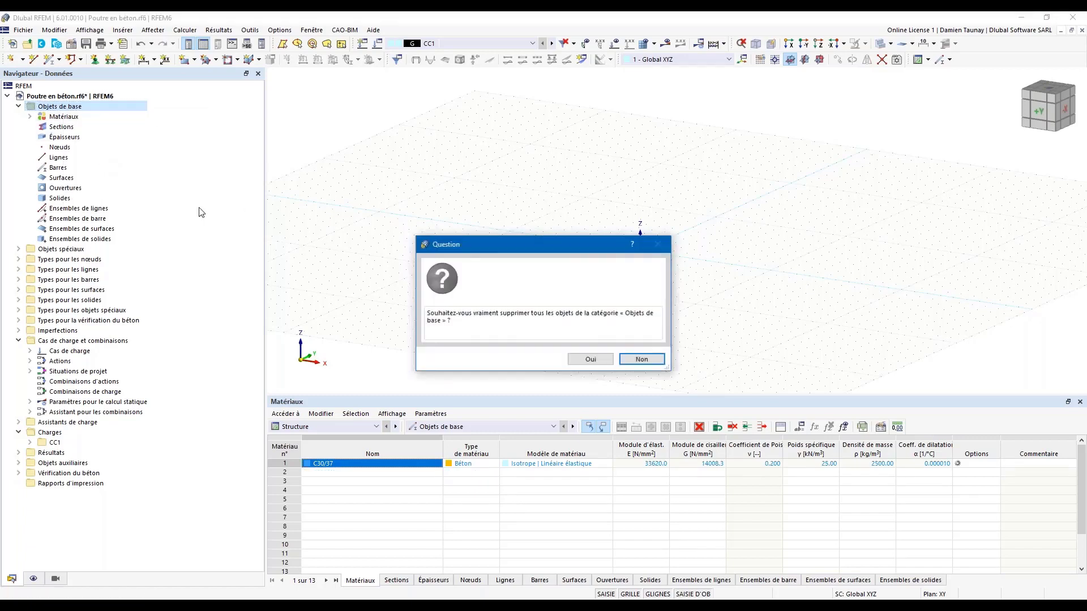
{"action": "left_click", "coordinate": [588, 359]}
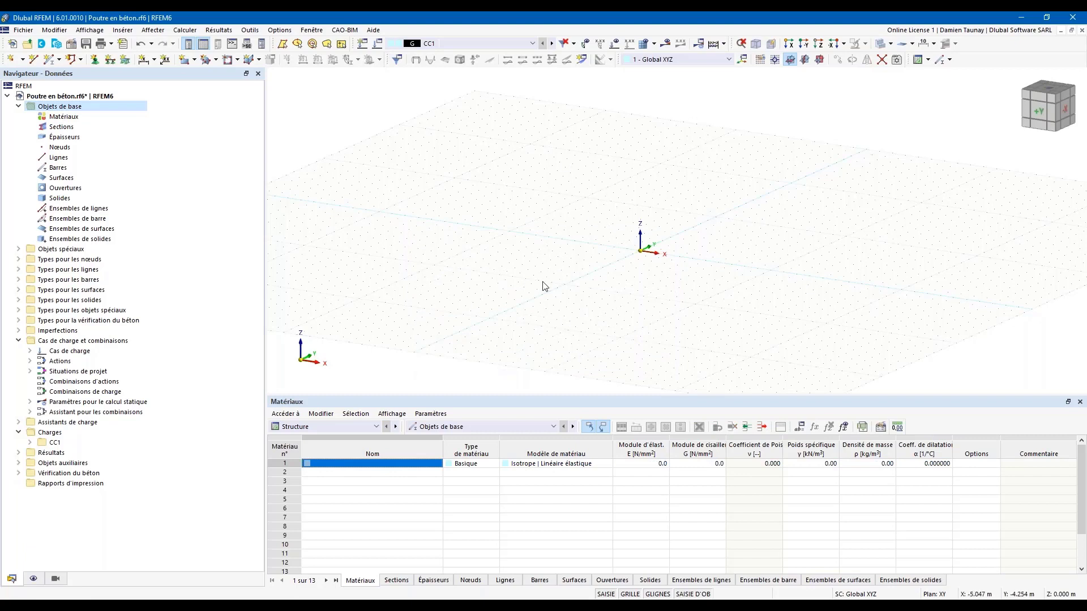
{"action": "middle_click_drag", "start_coordinate": [659, 308], "coordinate": [627, 271]}
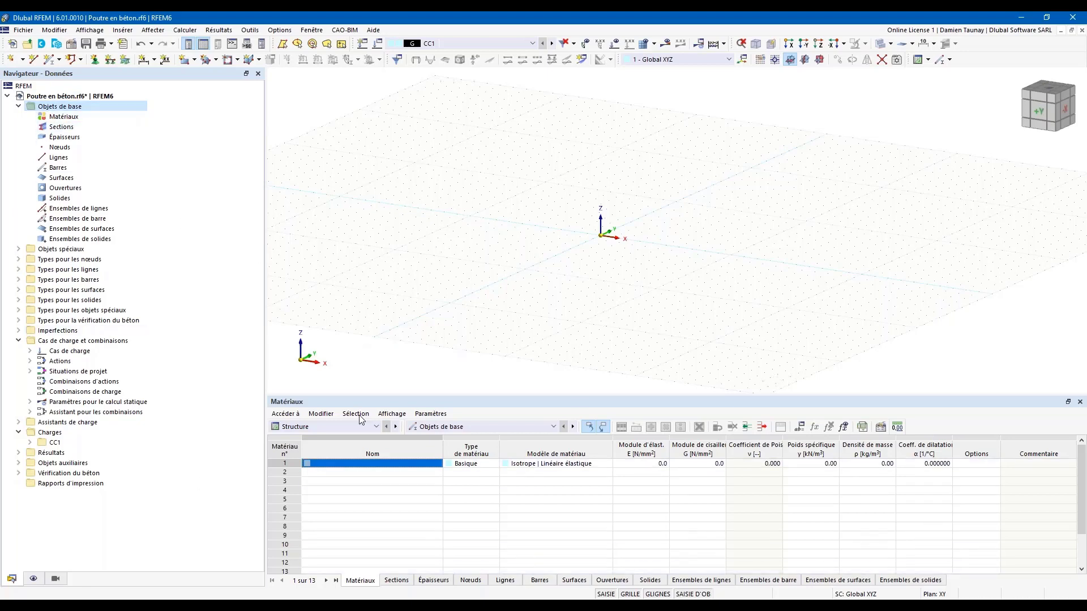
{"action": "left_click_drag", "start_coordinate": [498, 406], "coordinate": [519, 548]}
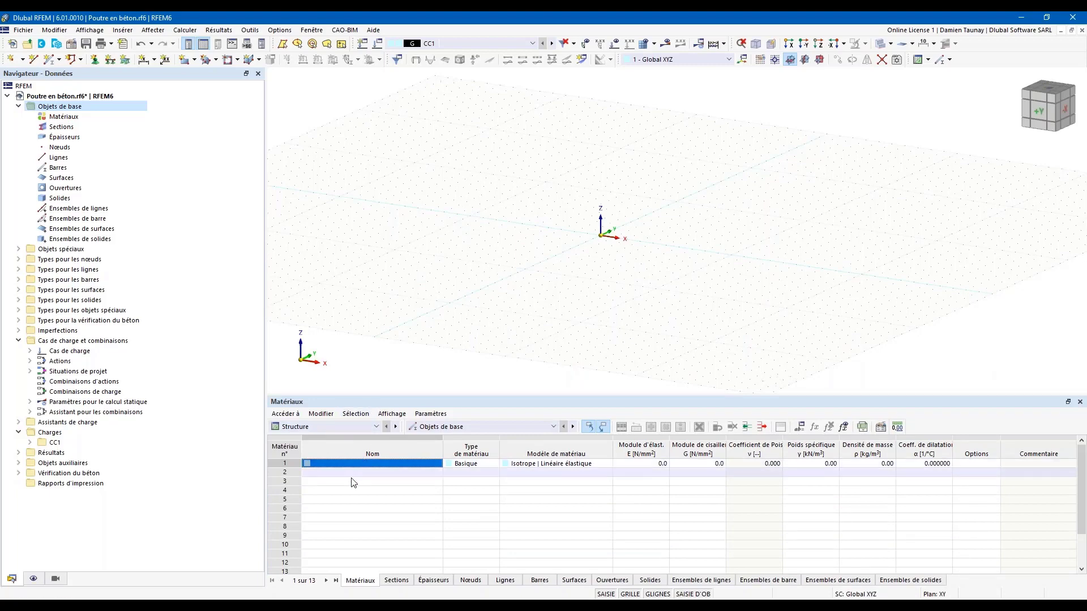
{"action": "left_click", "coordinate": [306, 426]}
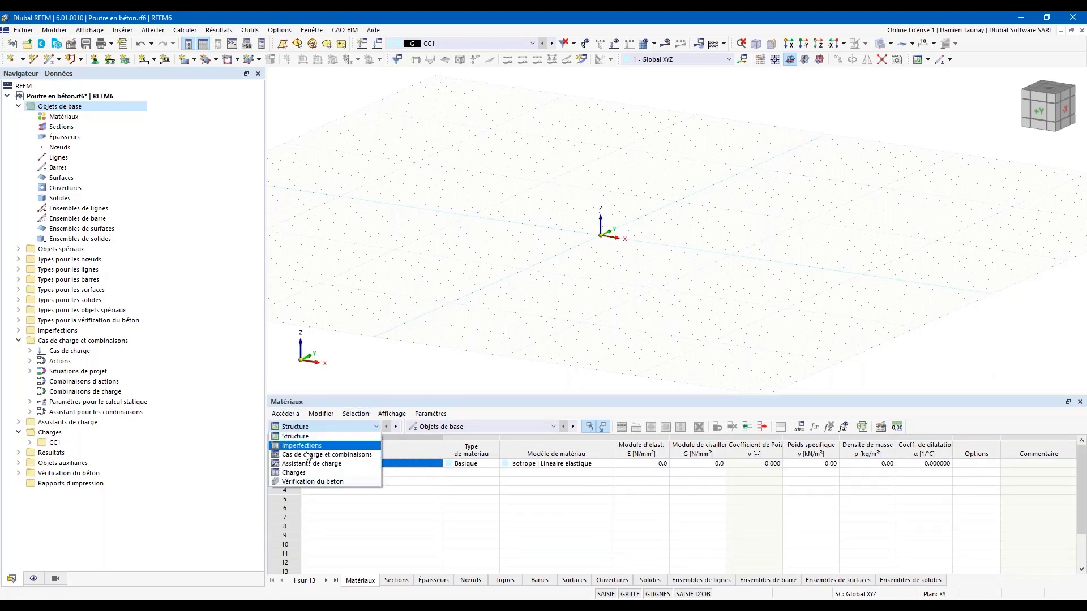
{"action": "left_click", "coordinate": [509, 427]}
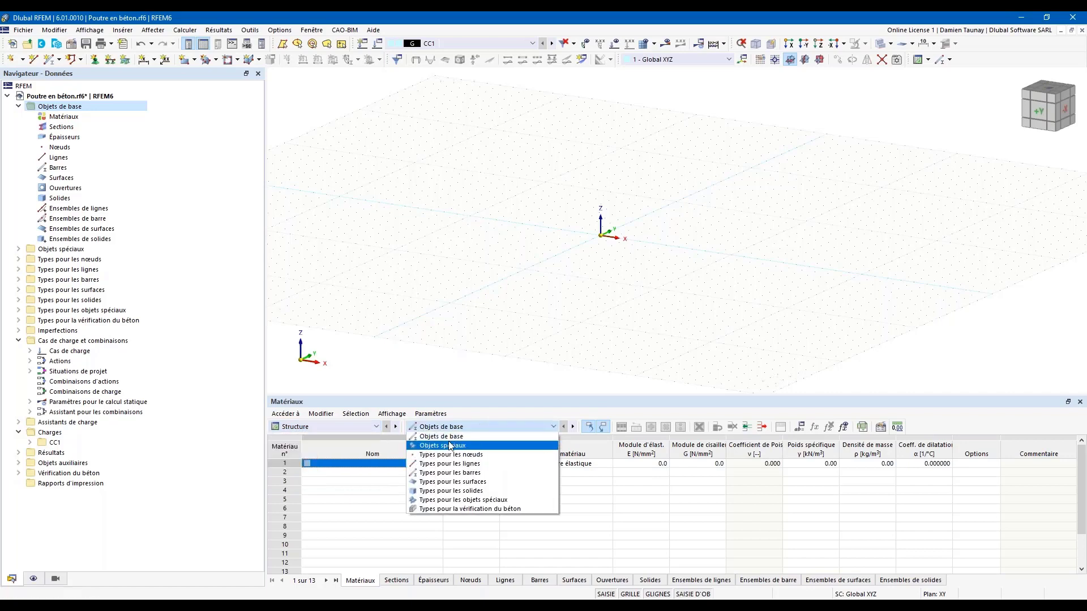
{"action": "left_click", "coordinate": [431, 335]}
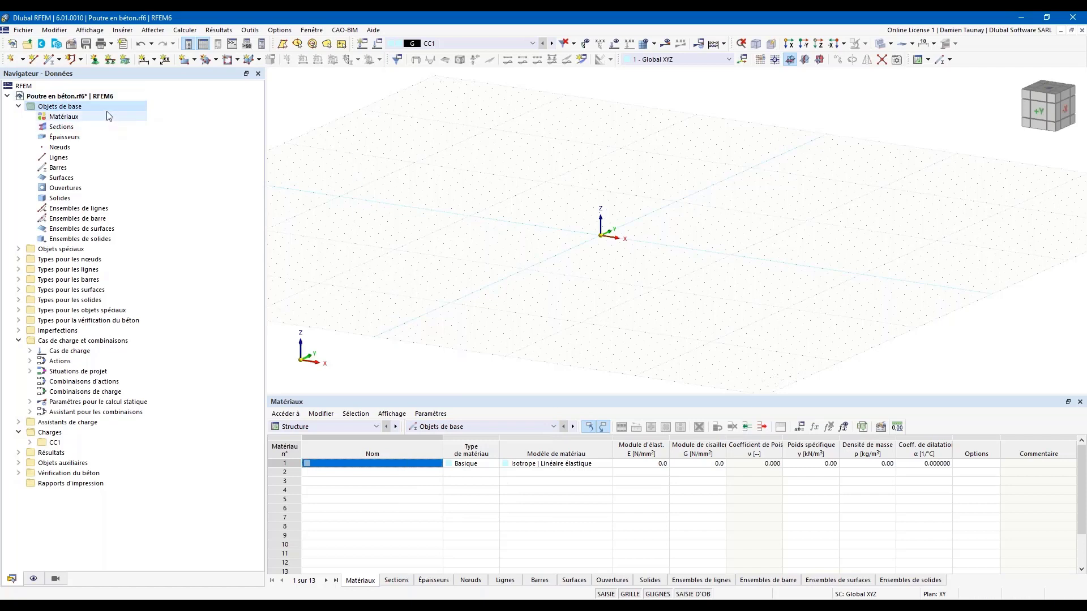
Step: Start a new material under the base objects and filter the material library to the region Union européenne
{"action": "left_click", "coordinate": [76, 118]}
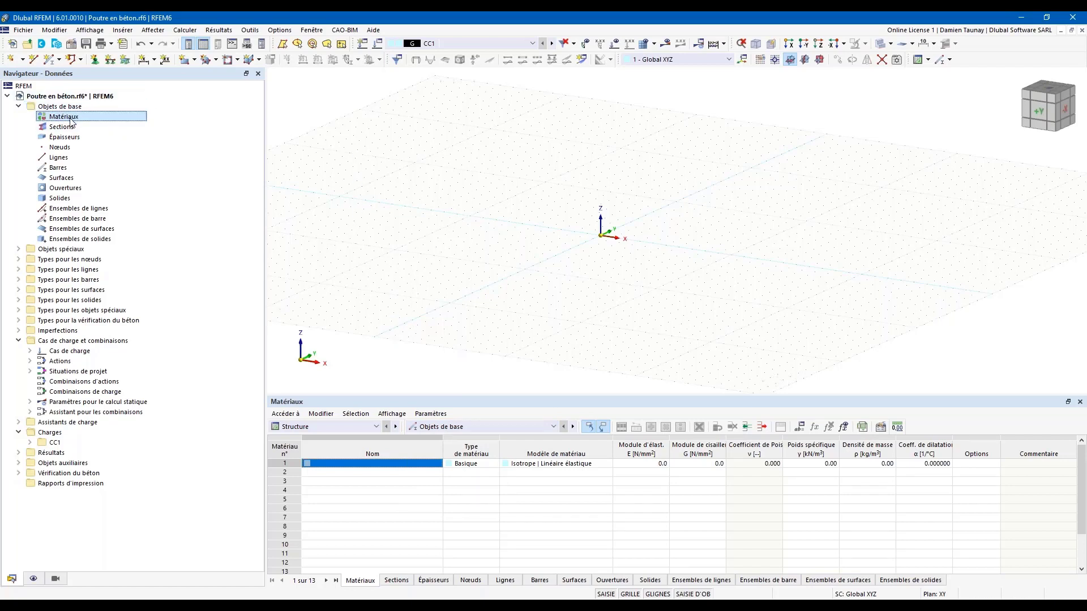
{"action": "right_click", "coordinate": [71, 120]}
{"action": "left_click", "coordinate": [94, 140]}
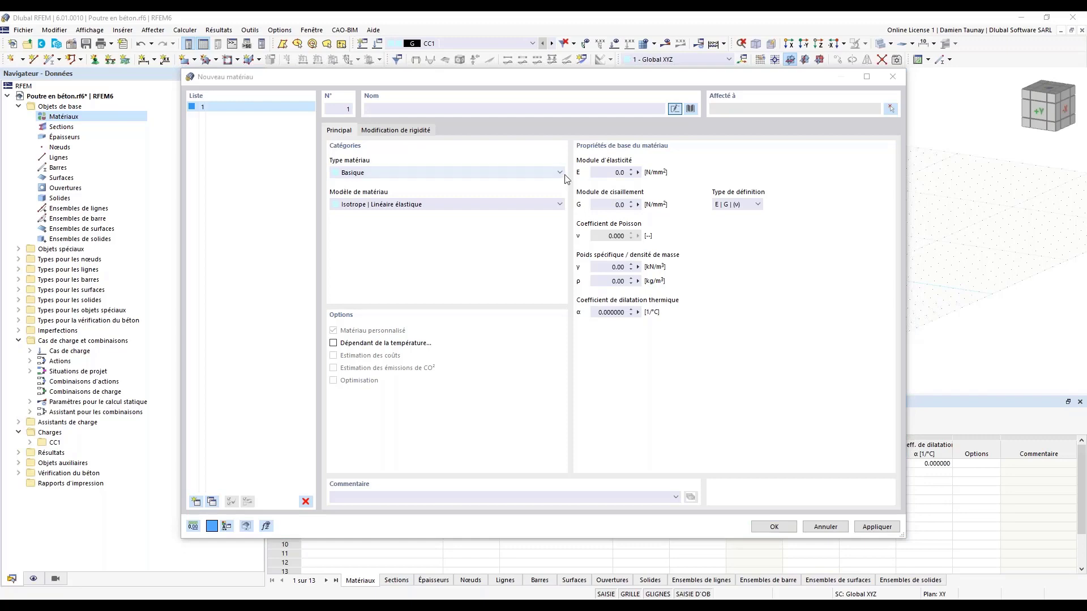
{"action": "left_click", "coordinate": [402, 136]}
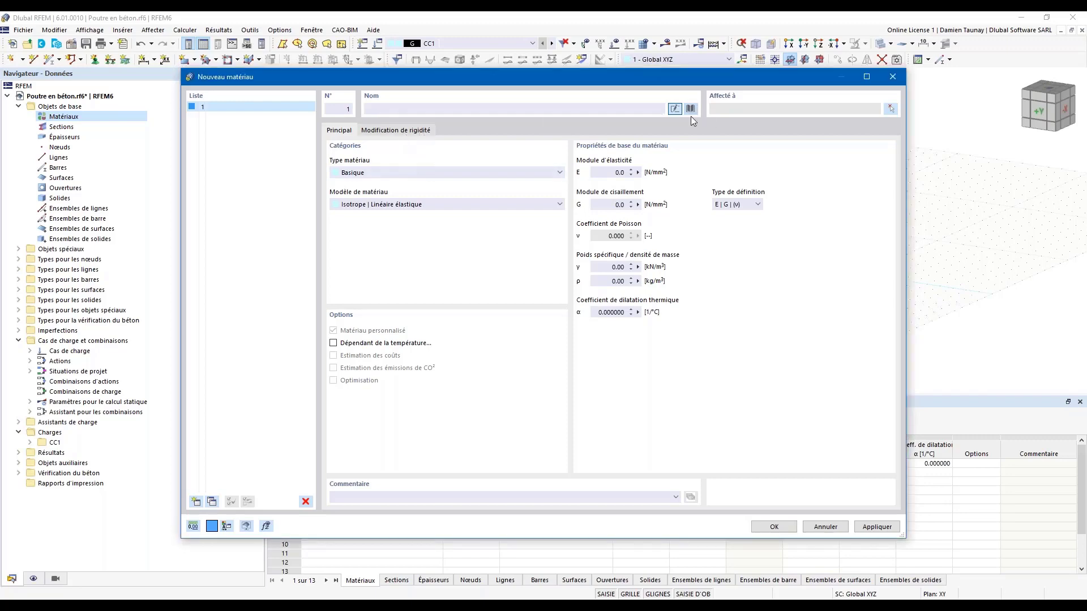
{"action": "left_click", "coordinate": [689, 109]}
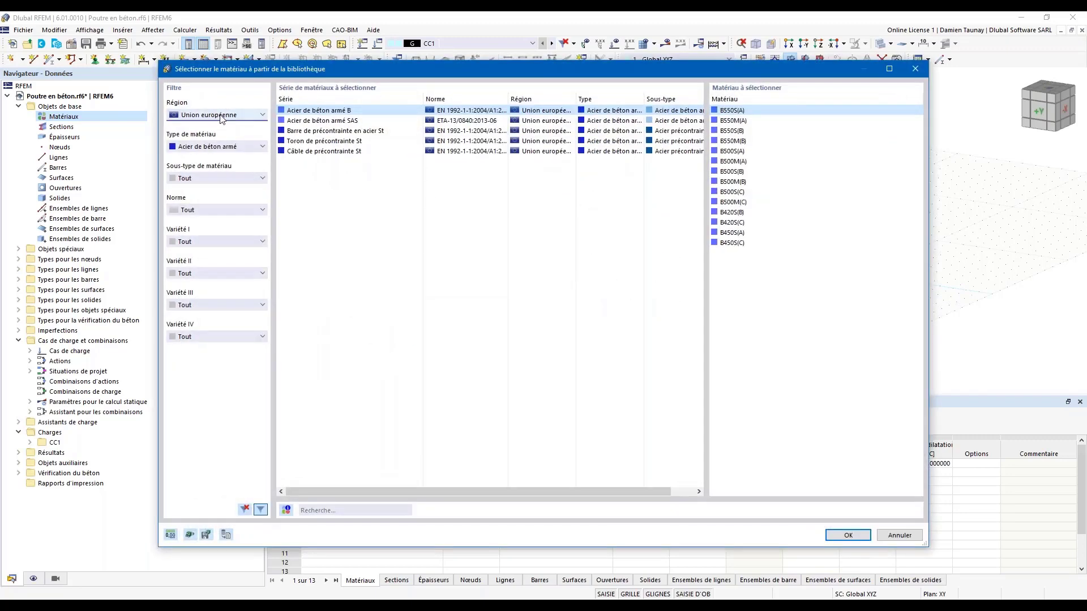
{"action": "left_click", "coordinate": [225, 115]}
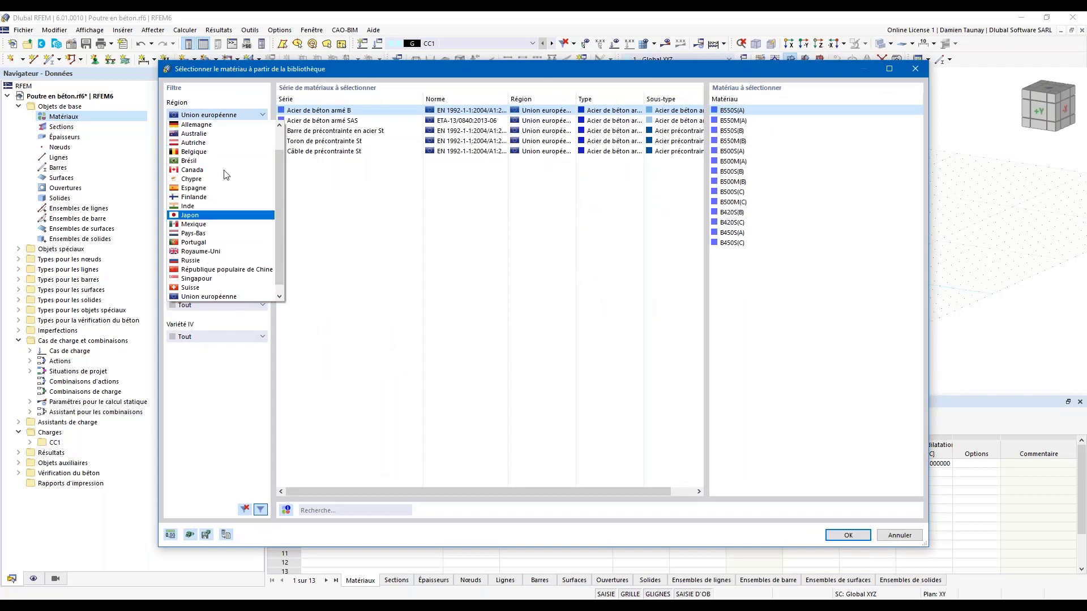
{"action": "left_click", "coordinate": [200, 297]}
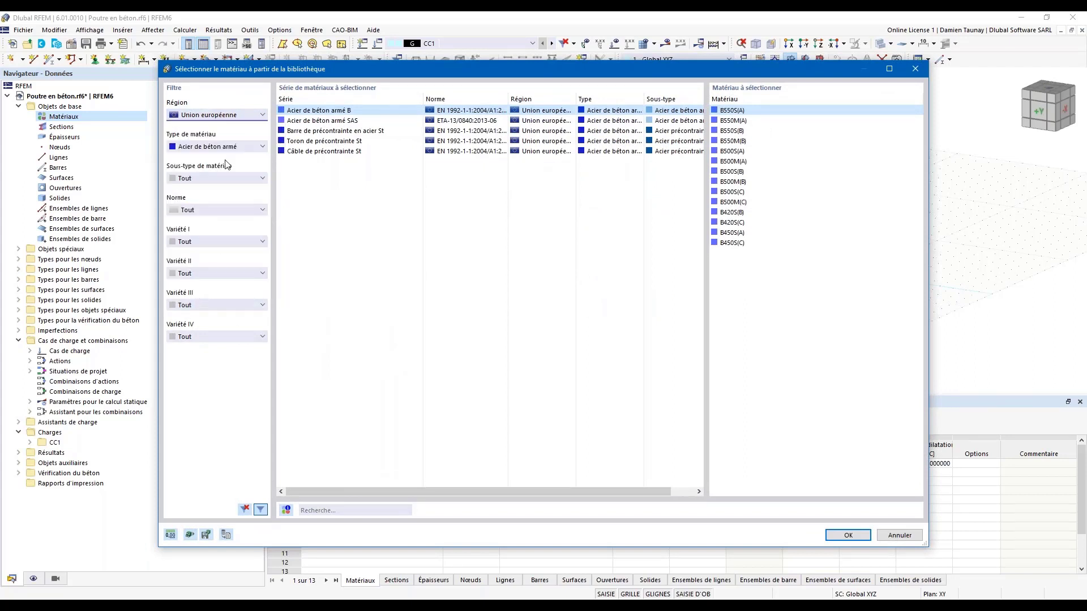